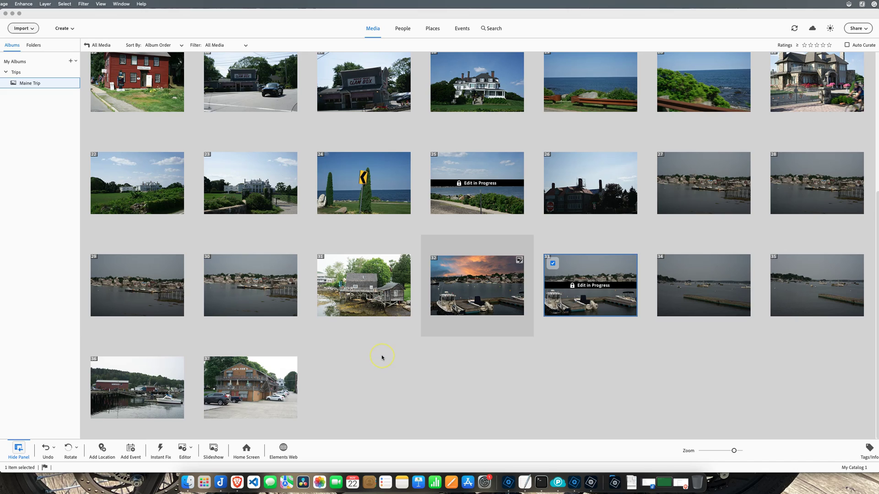
Switch to the Photoshop Elements 2024 Editor window and start the Perfect Landscape guided edit on the harbor photo
key("ctrl+Up")
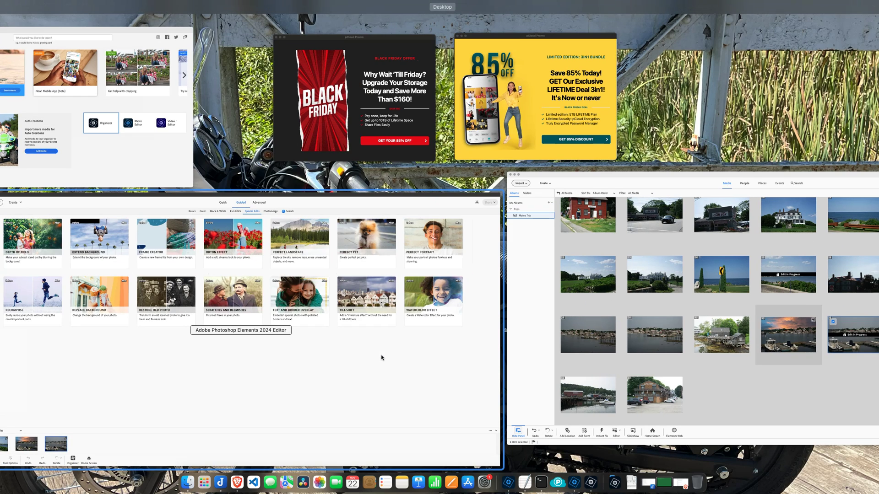
left_click(382, 358)
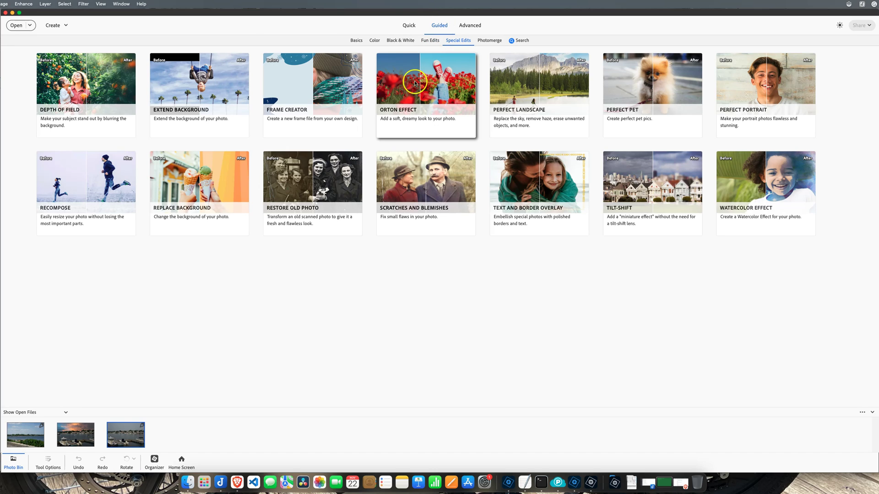
left_click(542, 92)
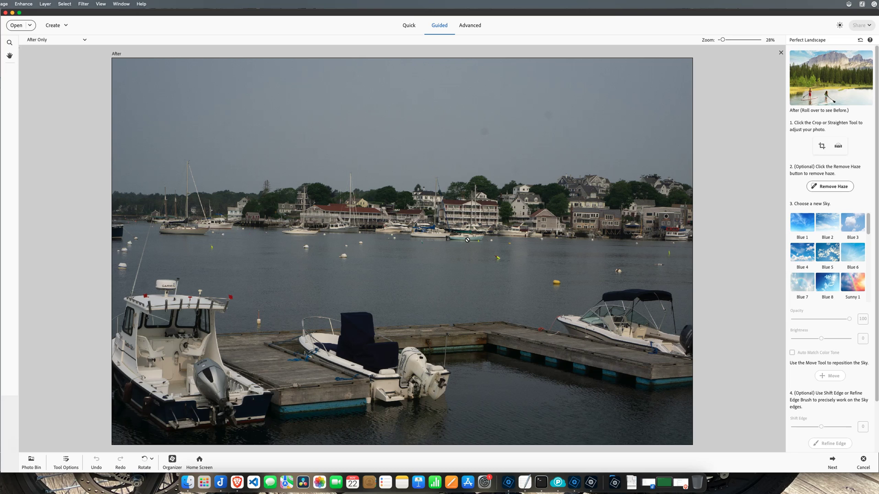
Convert the photo to 8 bit and straighten it with a nearly level line across its full width, just above the shoreline
left_click(510, 225)
mouse_move(840, 79)
key("h")
left_click(837, 147)
left_click(454, 190)
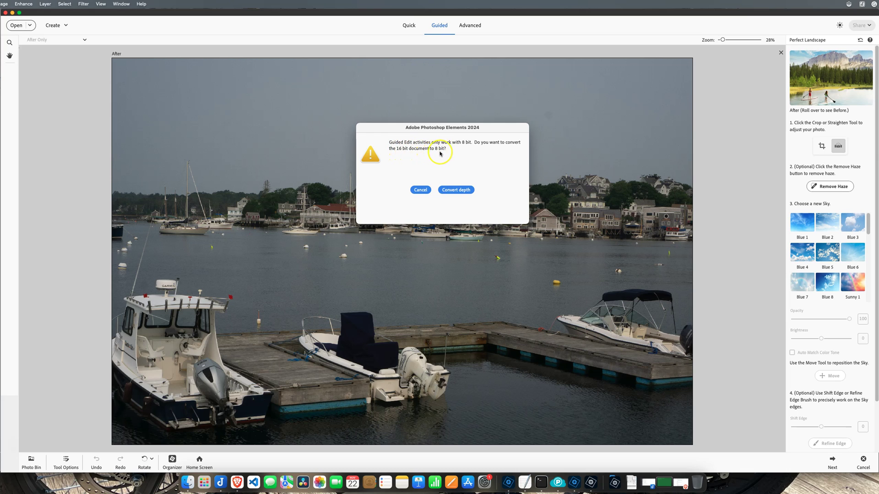
left_click(456, 190)
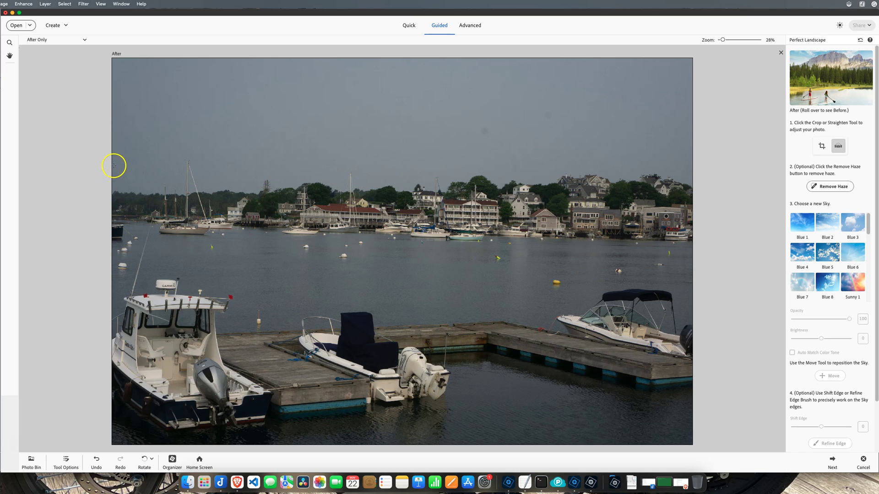
left_click_drag(112, 164, 718, 166)
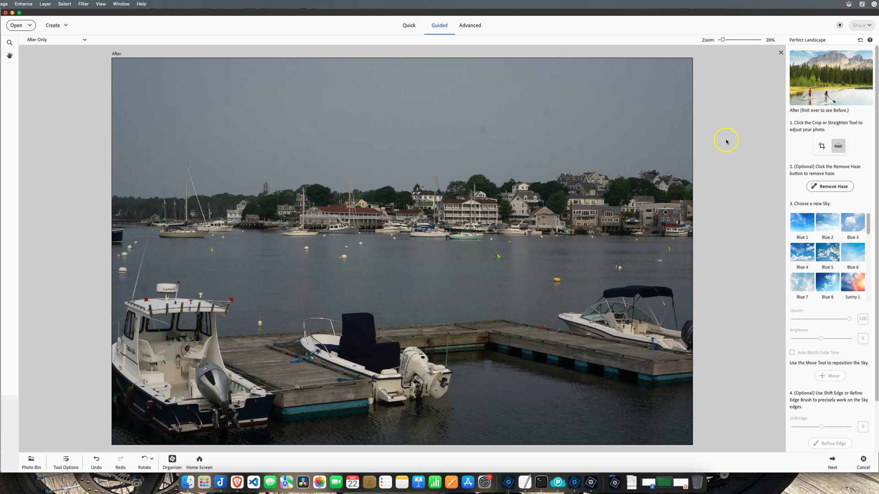
Crop thin strips off the photo's top, bottom and left edges while keeping the full extent of its right side
left_click(820, 146)
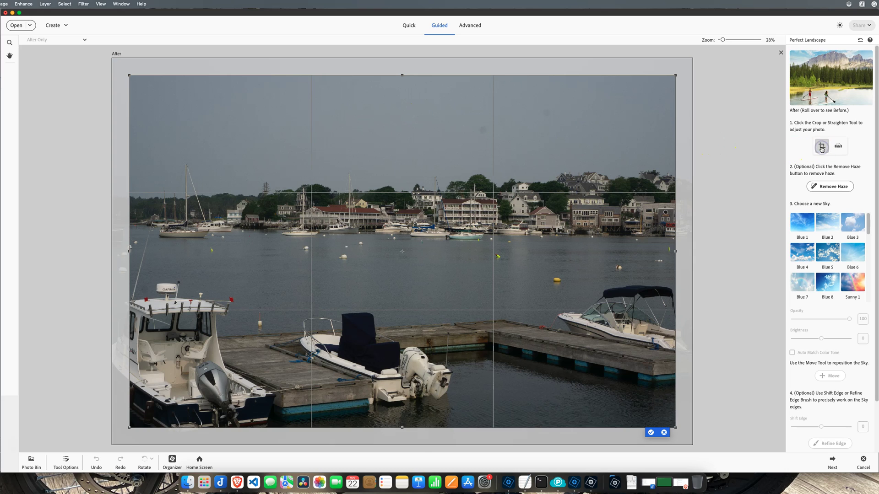
left_click_drag(129, 75, 115, 67)
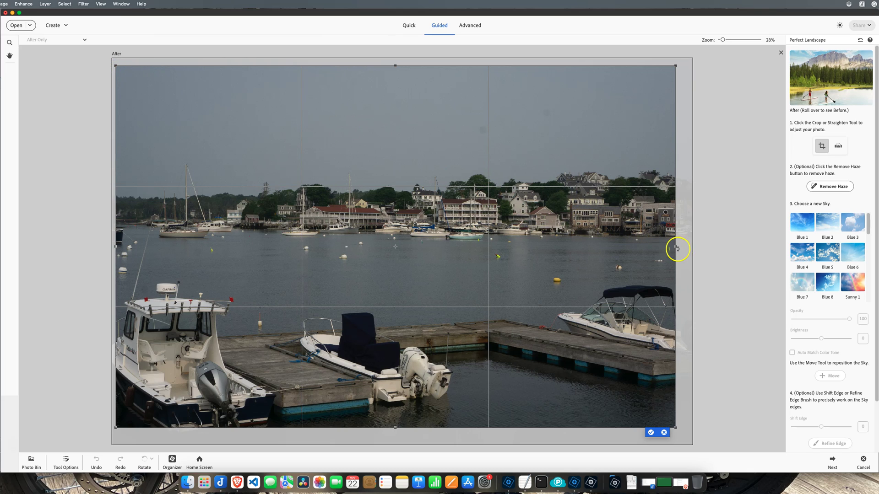
left_click_drag(676, 247, 691, 249)
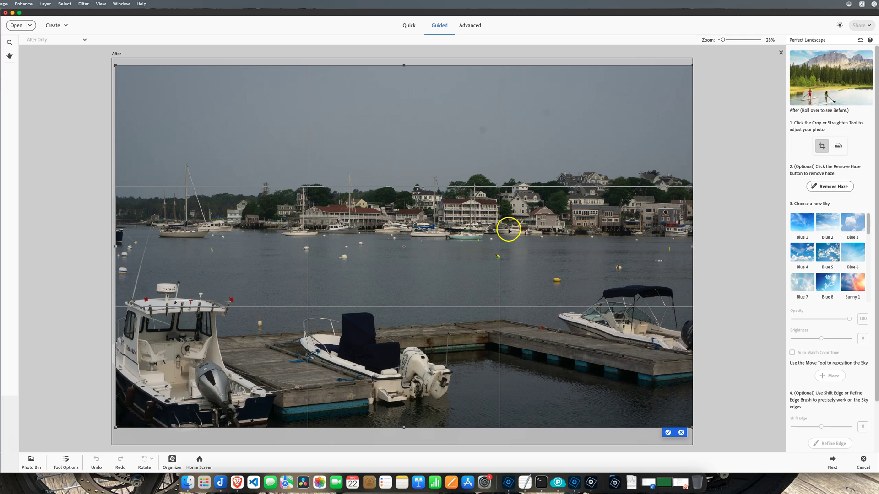
left_click(668, 433)
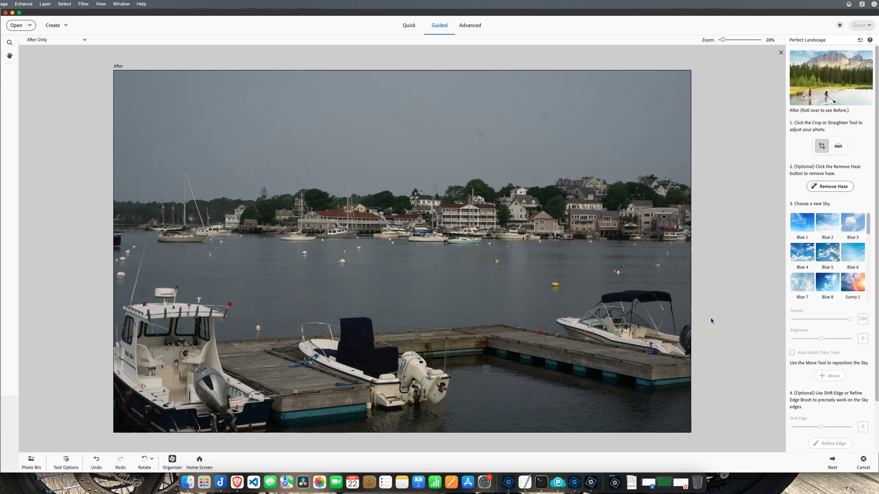
Apply Remove Haze to the cropped harbor photo
left_click(720, 305)
left_click(827, 189)
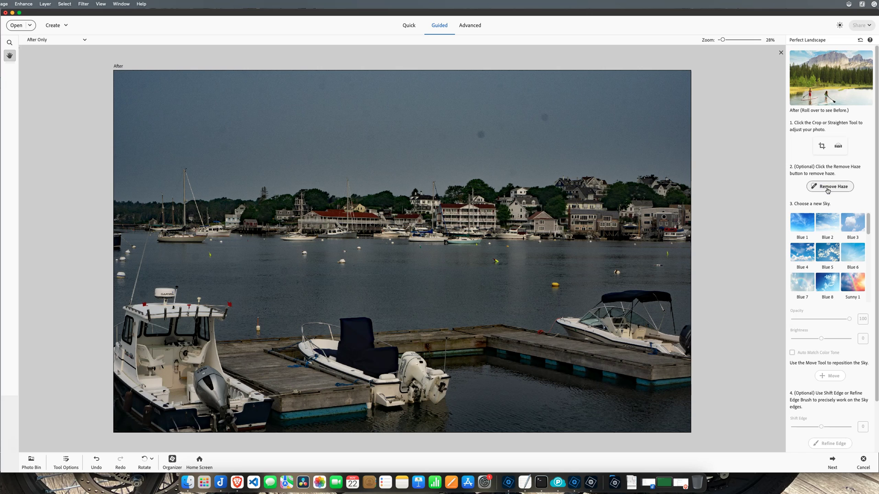
left_click(733, 198)
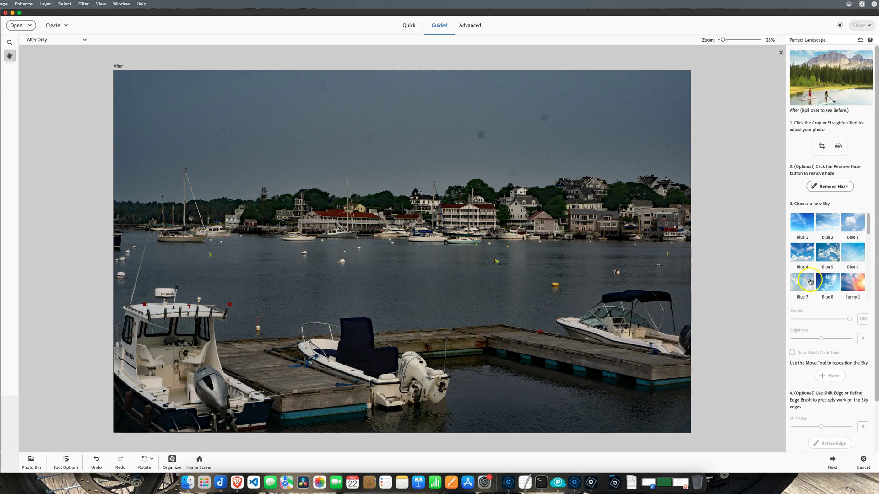
Compare the Sunset 10 and Sunset 7 skies on the photo and keep Sunset 10 as the replacement sky
scroll(808, 249, "down", 3)
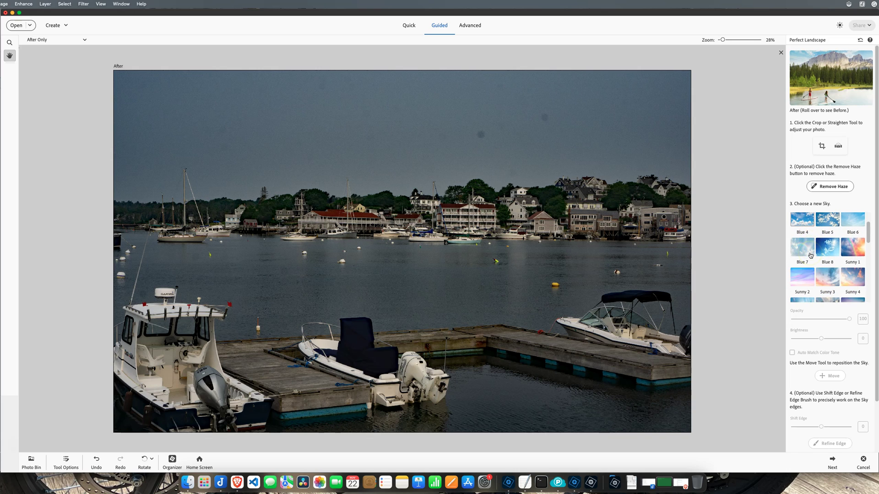
scroll(809, 255, "down", 5)
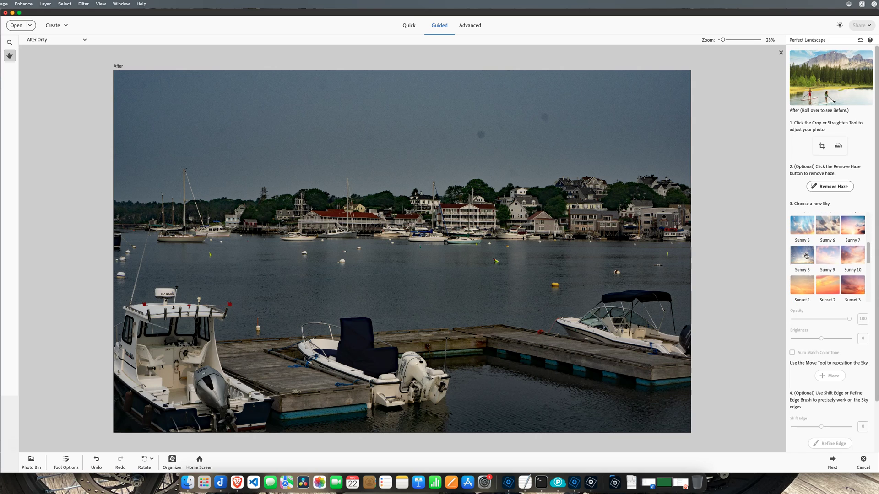
scroll(805, 256, "down", 4)
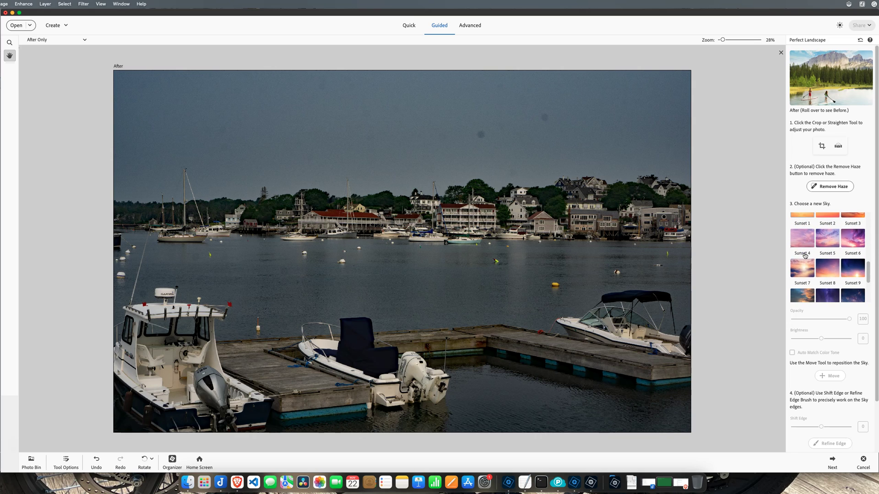
scroll(805, 255, "down", 2)
scroll(805, 256, "down", 2)
left_click(804, 270)
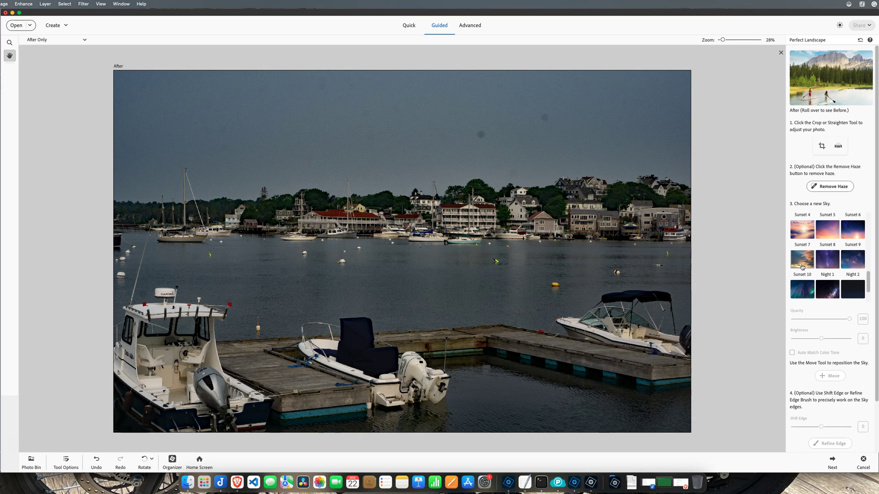
left_click(802, 267)
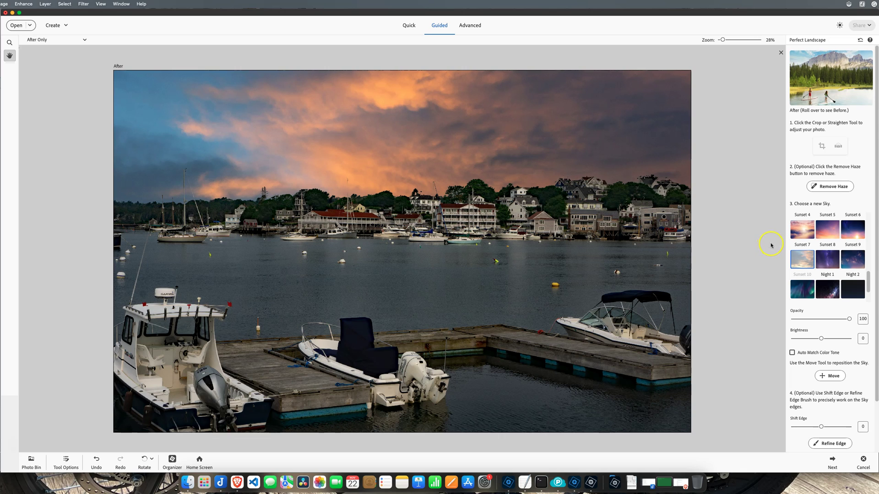
left_click(799, 231)
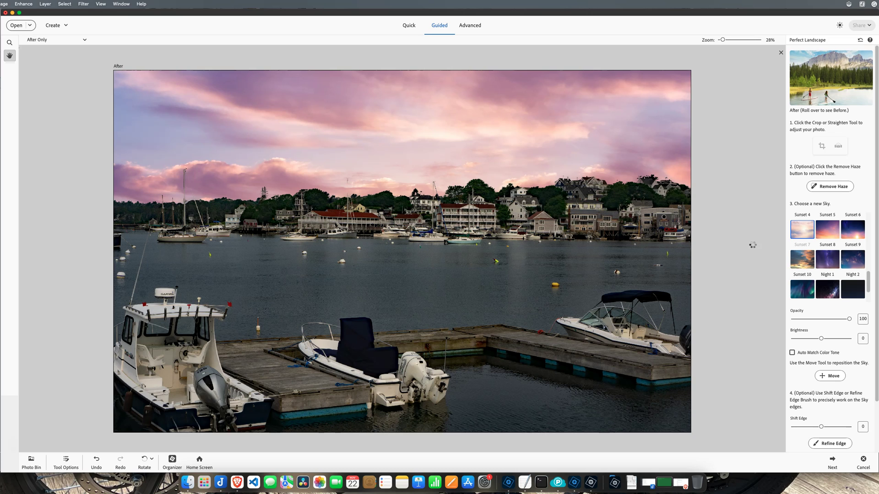
left_click(801, 264)
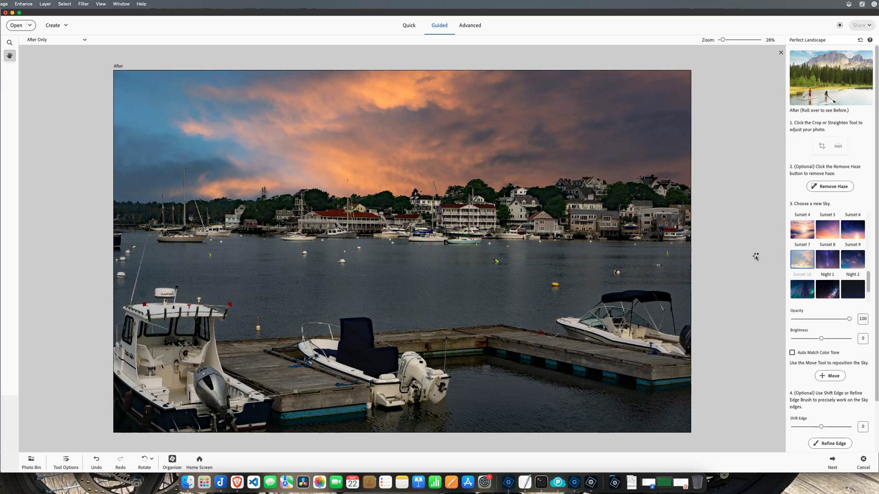
Set the replacement sky's brightness to 5 with opacity at 100, and review the remaining sky edge and healing options
left_click_drag(839, 321, 822, 322)
left_click_drag(821, 338, 822, 340)
scroll(846, 368, "down", 2)
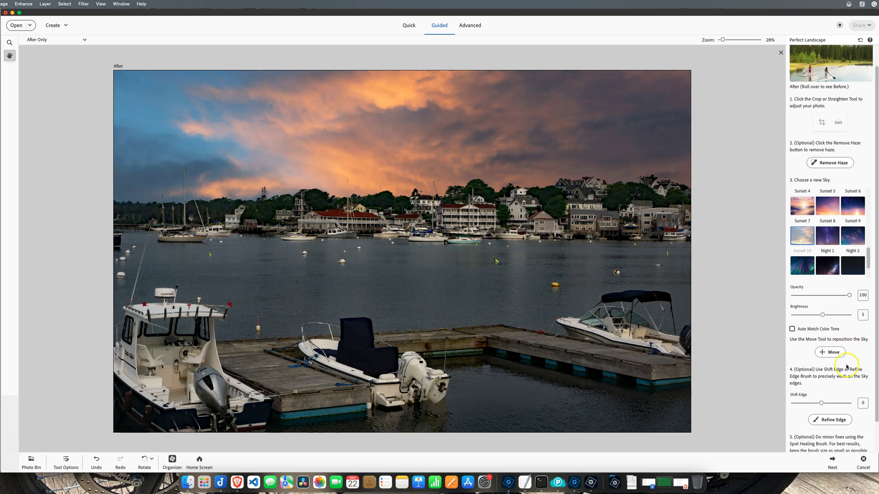
scroll(846, 367, "down", 1)
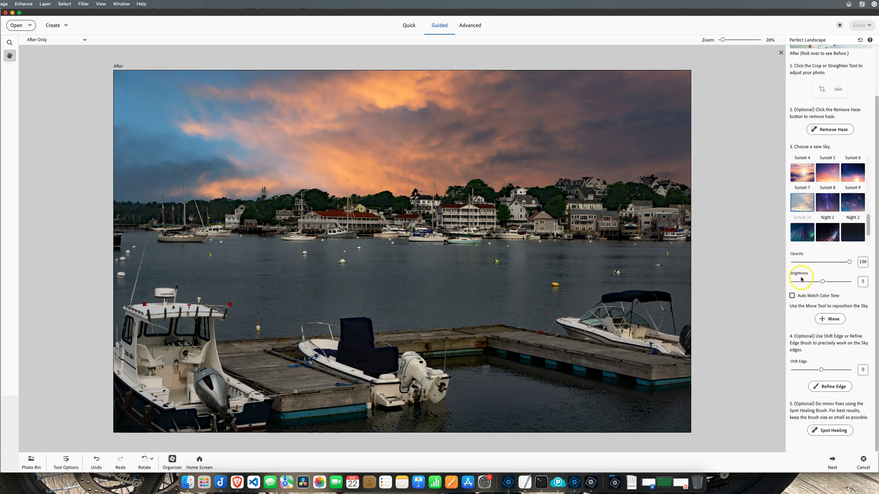
scroll(801, 280, "up", 3)
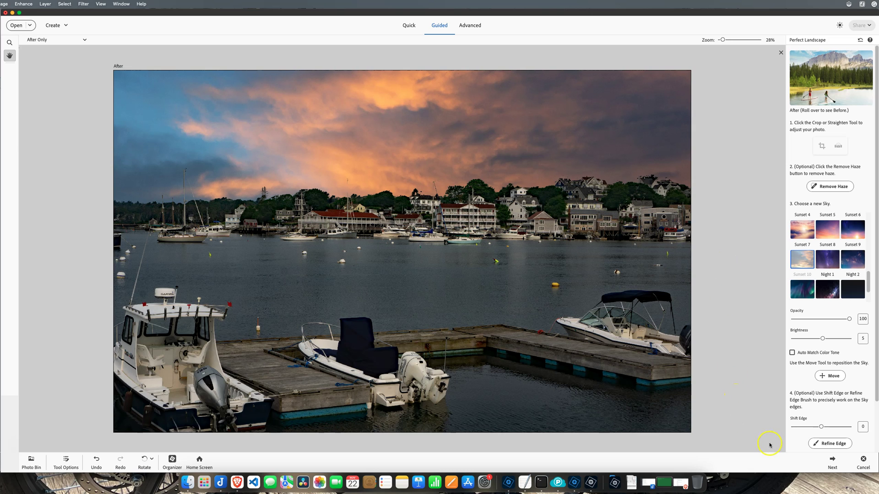
Finish the guided edit and save the photo as a JPEG copy named MaineHarborNightSky in the 2019-07-10 folder
left_click(832, 460)
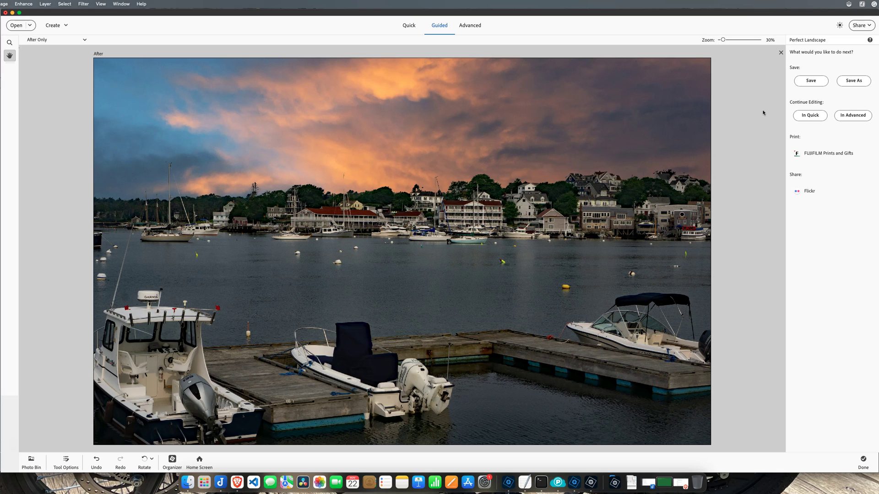
left_click(852, 82)
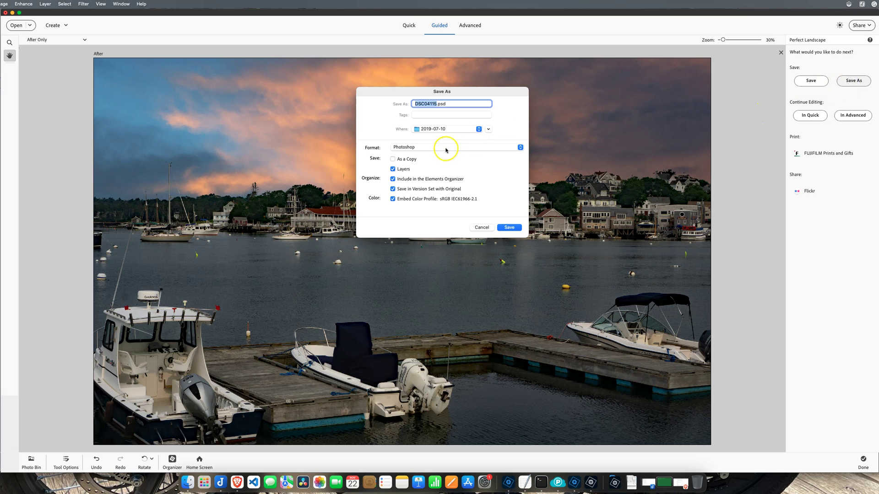
left_click(454, 147)
left_click(519, 147)
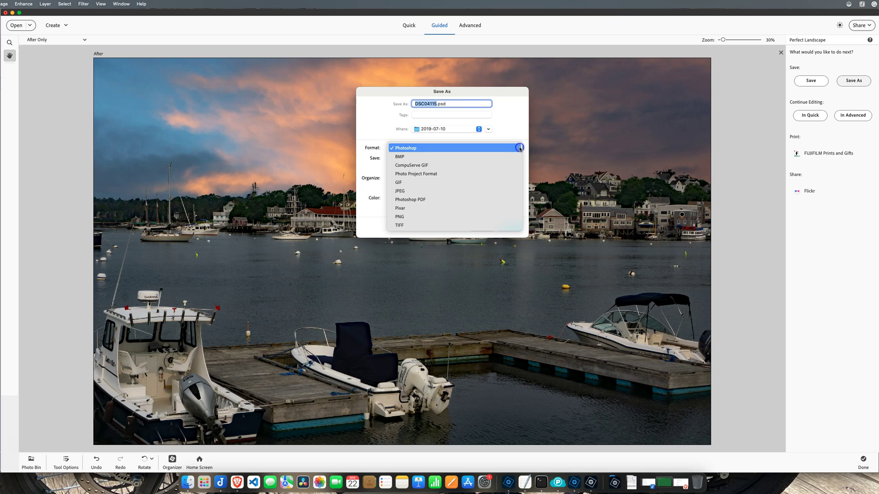
left_click(437, 196)
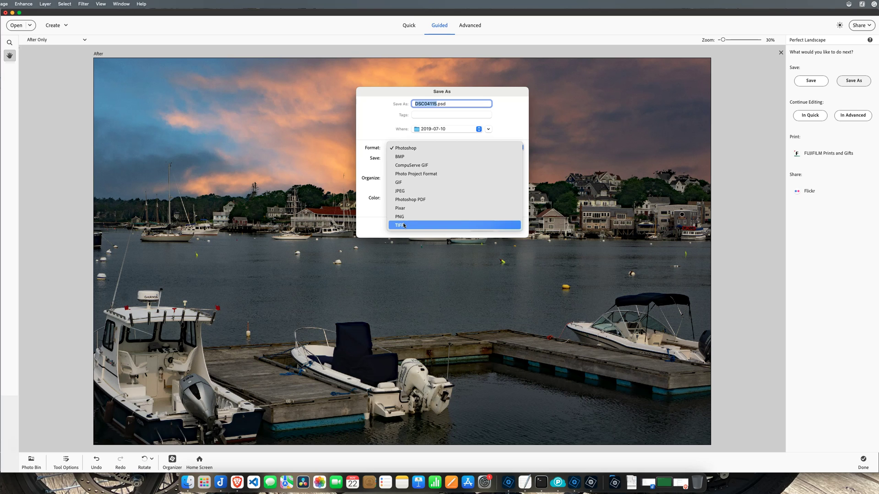
left_click(401, 192)
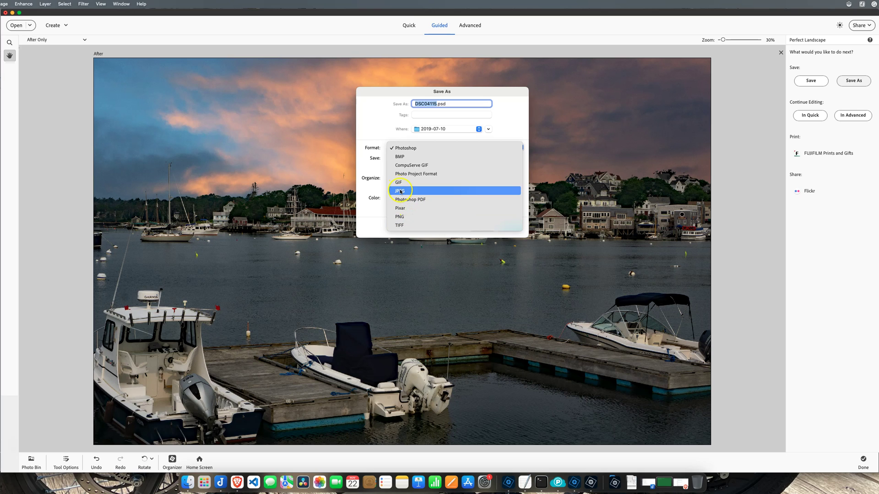
left_click(400, 192)
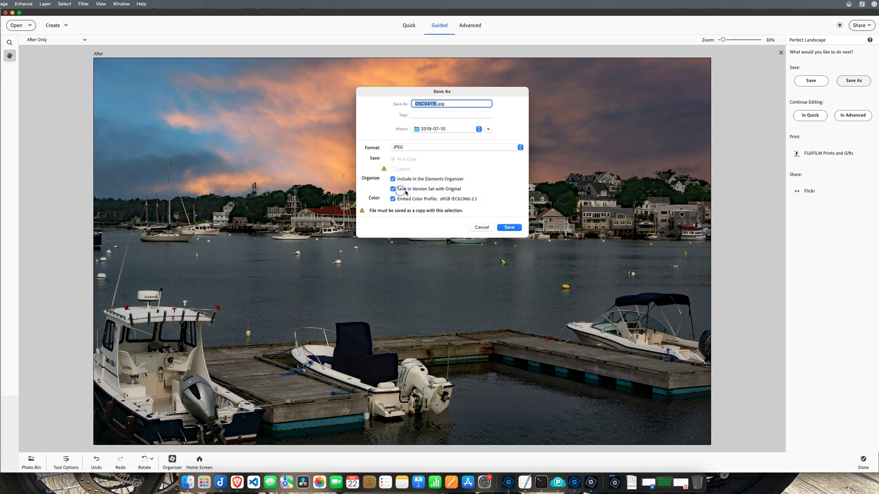
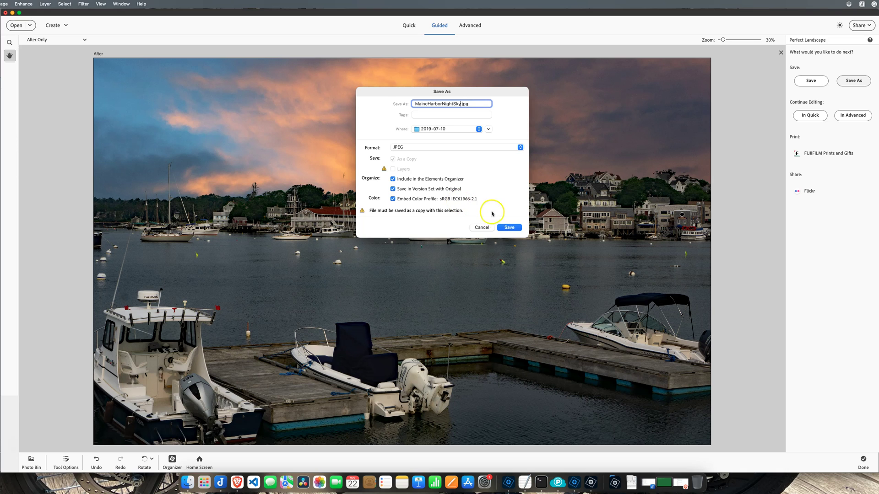
left_click(508, 228)
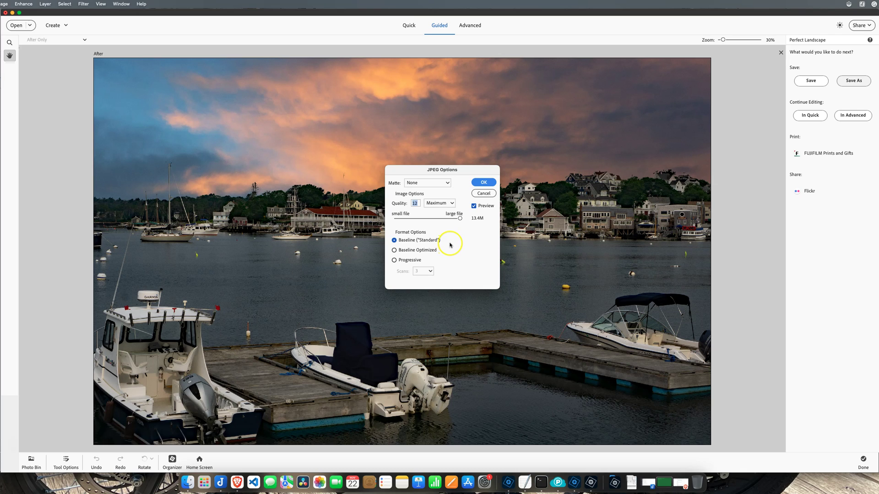
Try JPEG quality 5 (Medium), return it to 12 (Maximum), and look through the matte choices, leaving None
left_click(460, 220)
left_click_drag(460, 218, 424, 221)
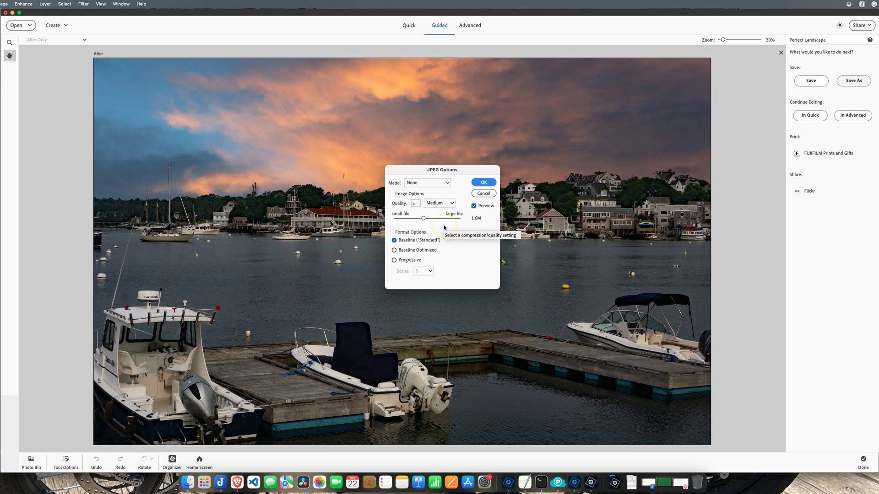
left_click_drag(423, 219, 457, 234)
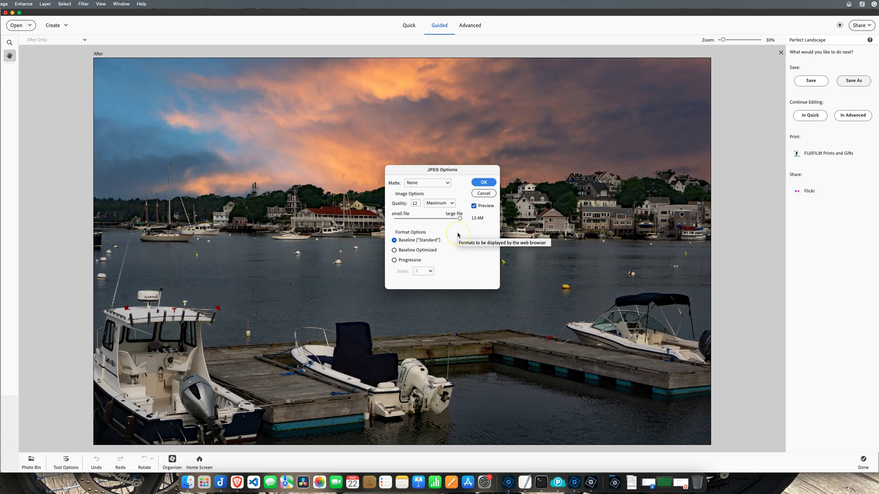
left_click(456, 234)
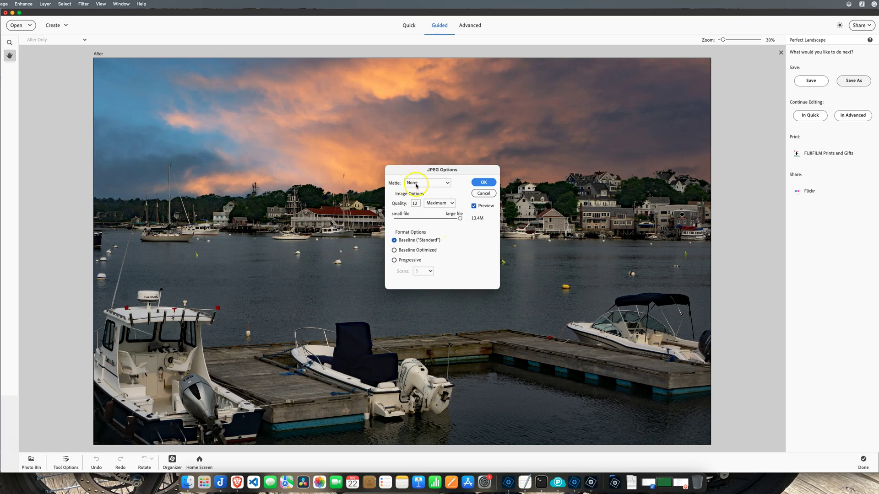
left_click(448, 184)
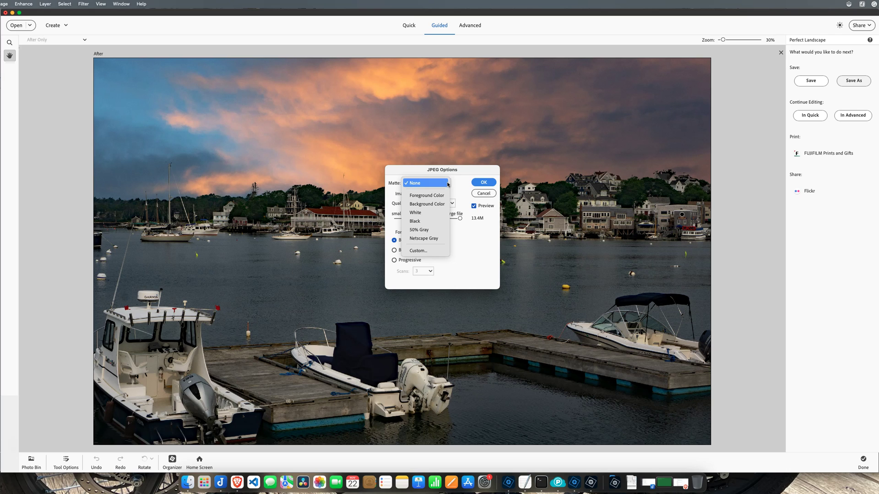
left_click(448, 183)
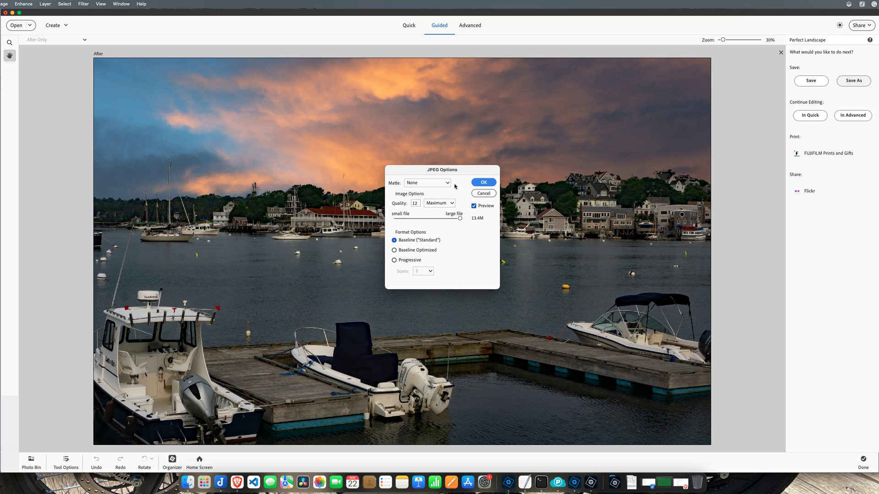
Save the JPEG copy with the current JPEG options and finish the Perfect Landscape guided edit
left_click(482, 182)
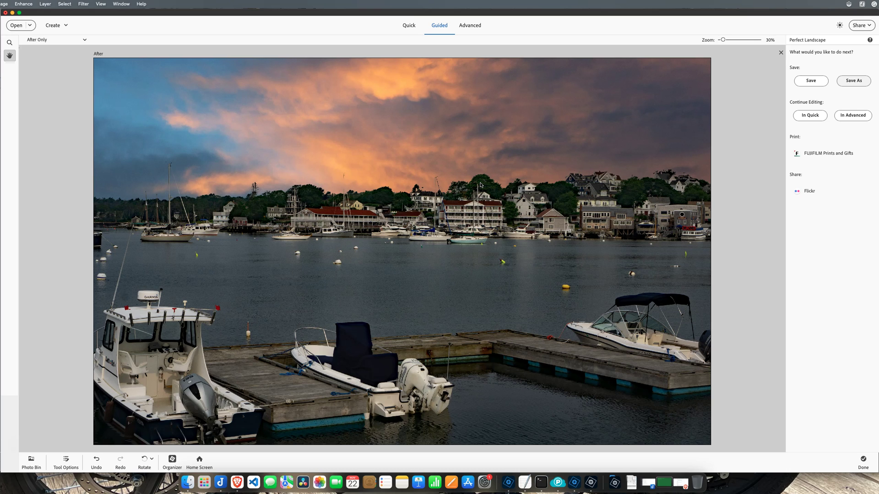
left_click(480, 185)
left_click(864, 461)
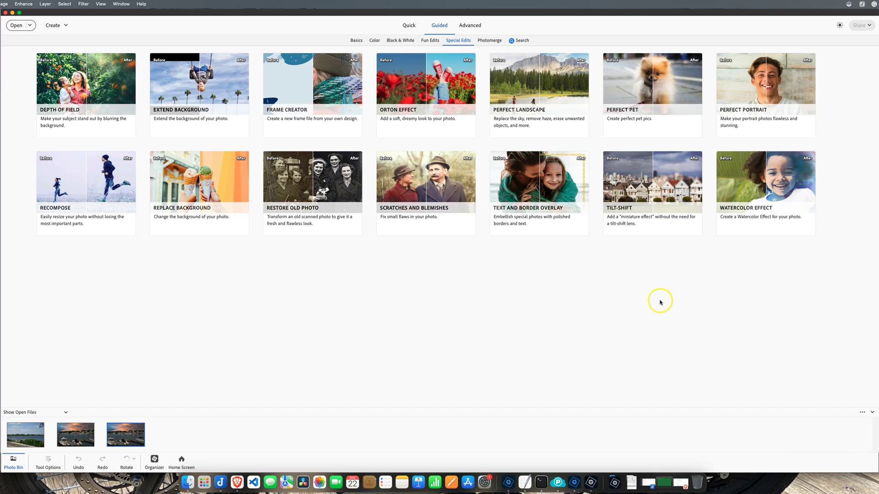
Switch to the Elements Organizer and review the actions available for the first sunset harbor photo in the Maine Trip album, leaving nothing selected
key("ctrl+Up")
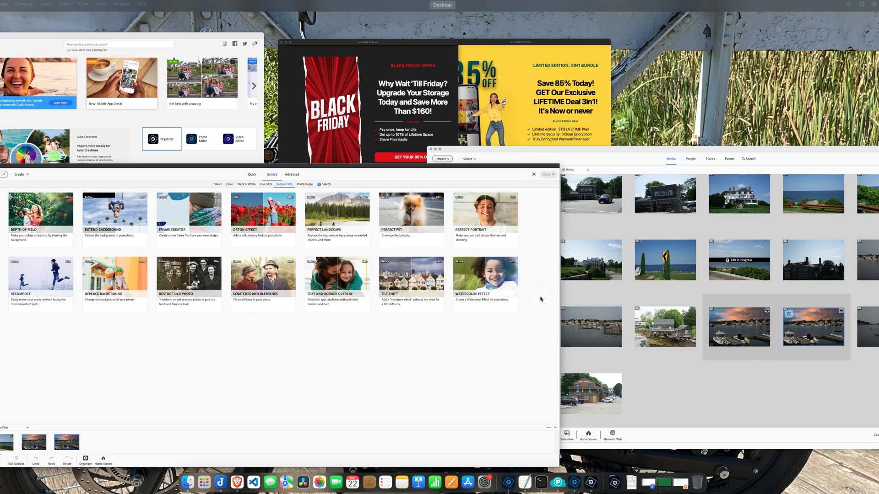
left_click(540, 298)
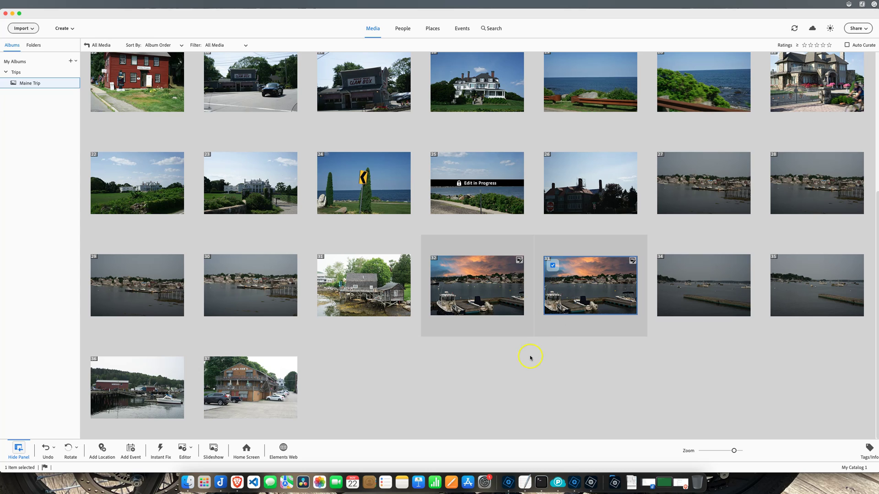
left_click(502, 295)
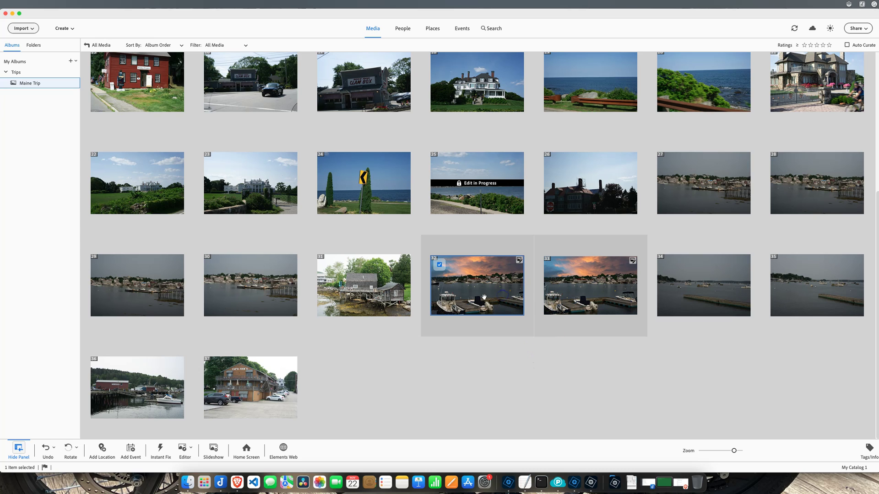
right_click(484, 296)
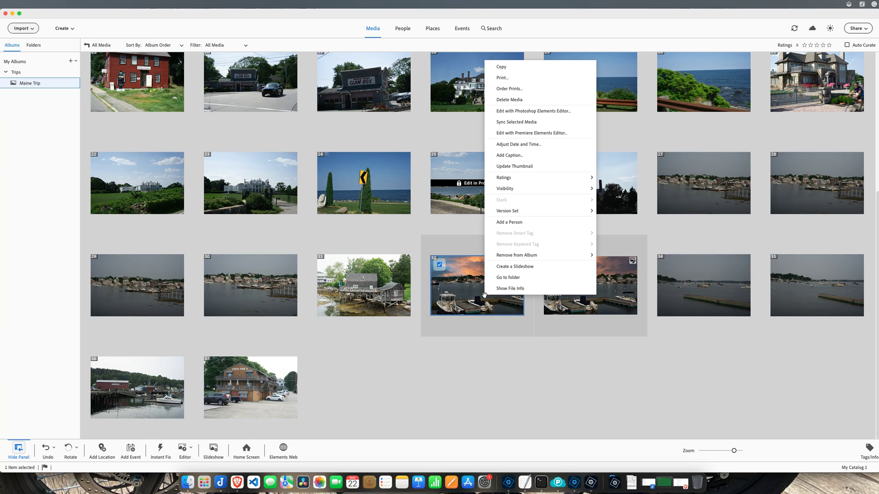
left_click(482, 351)
left_click(482, 351)
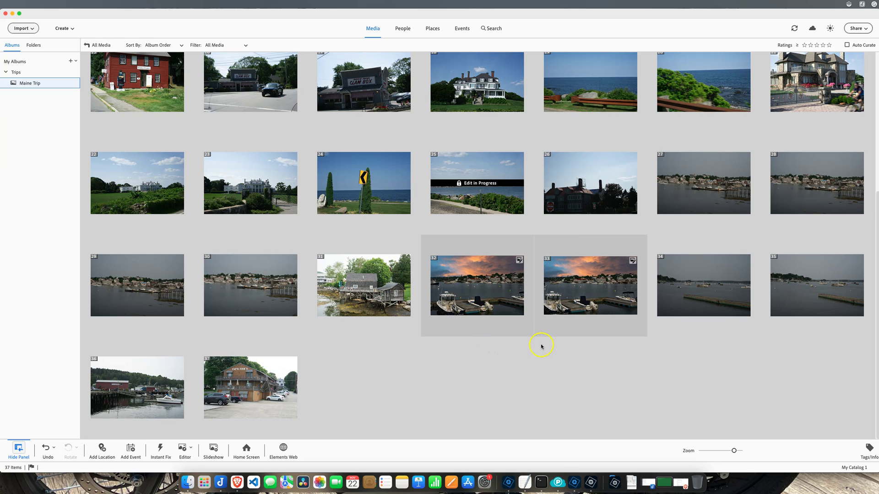